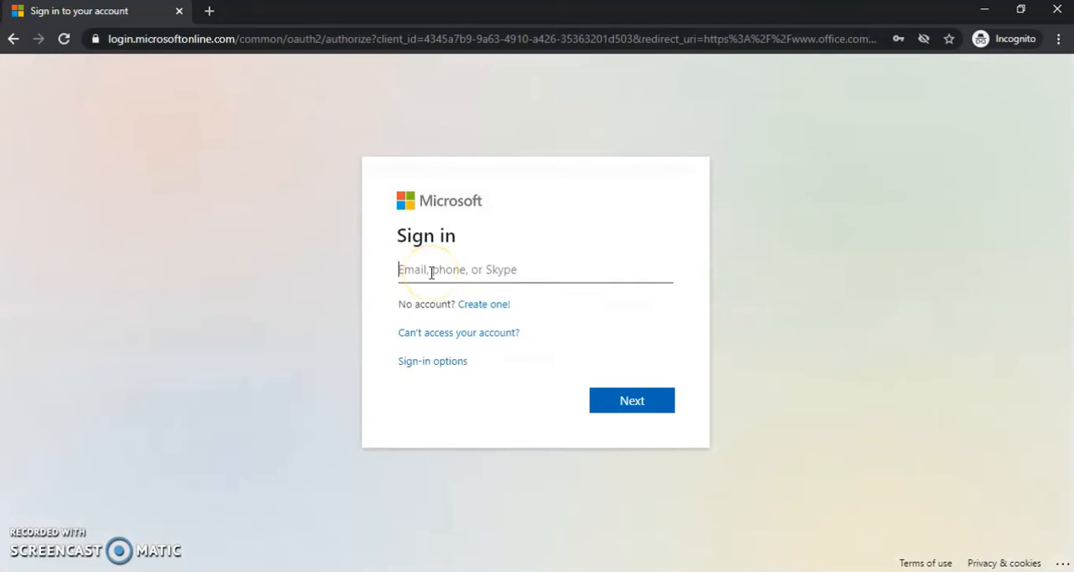
- Sign in to the Microsoft account with the account's e-mail address and password
type("st@")
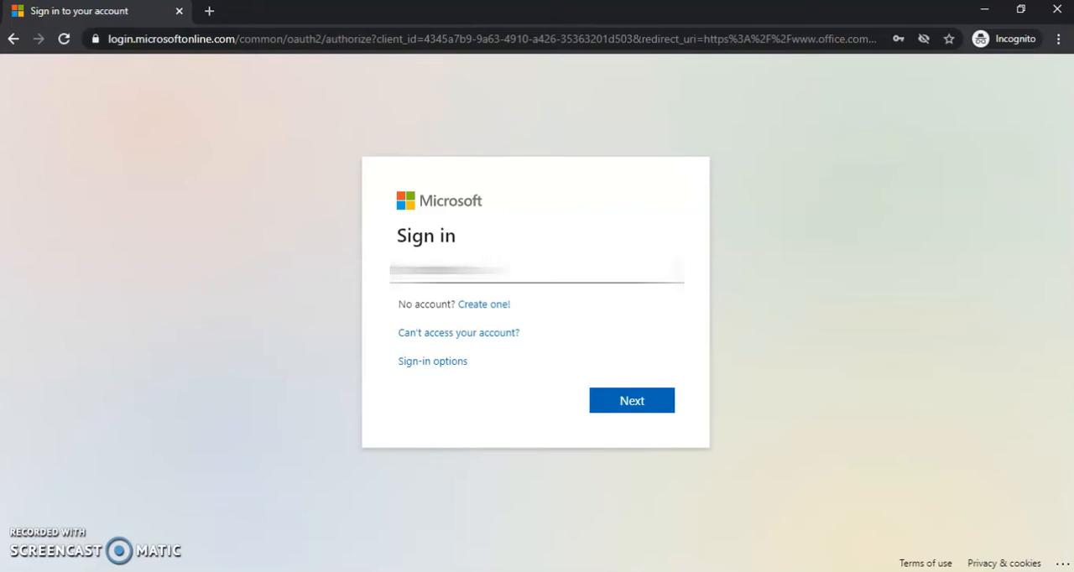
left_click(621, 410)
type("••")
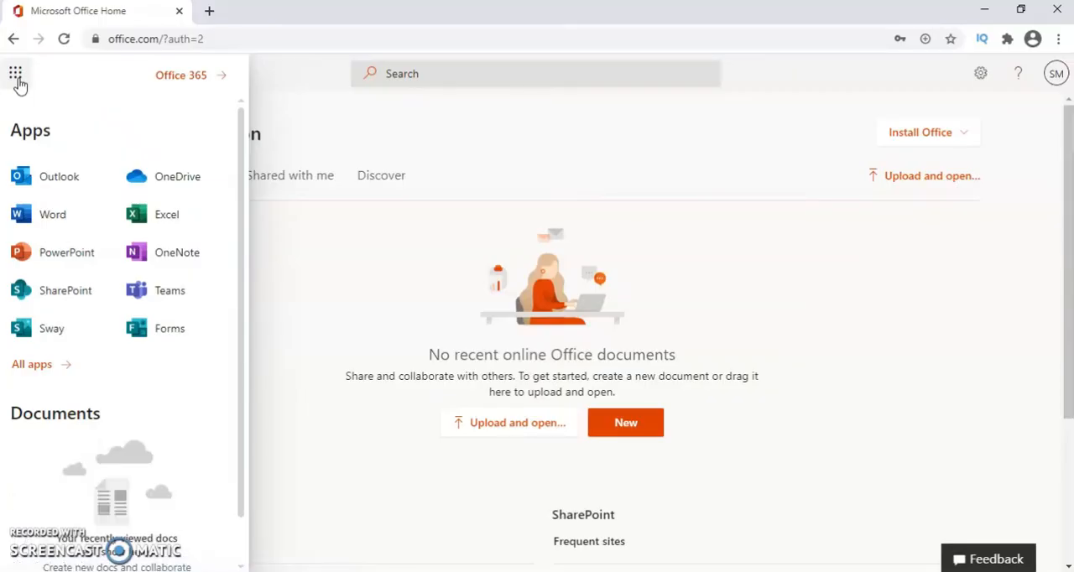
- Open Microsoft Teams from the Office 365 apps
left_click(288, 84)
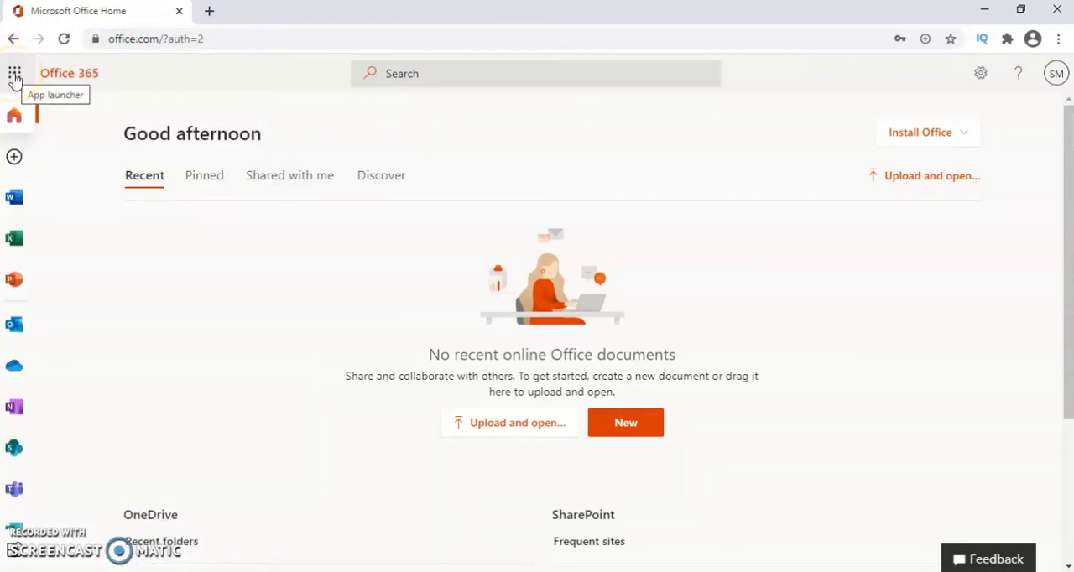
left_click(14, 76)
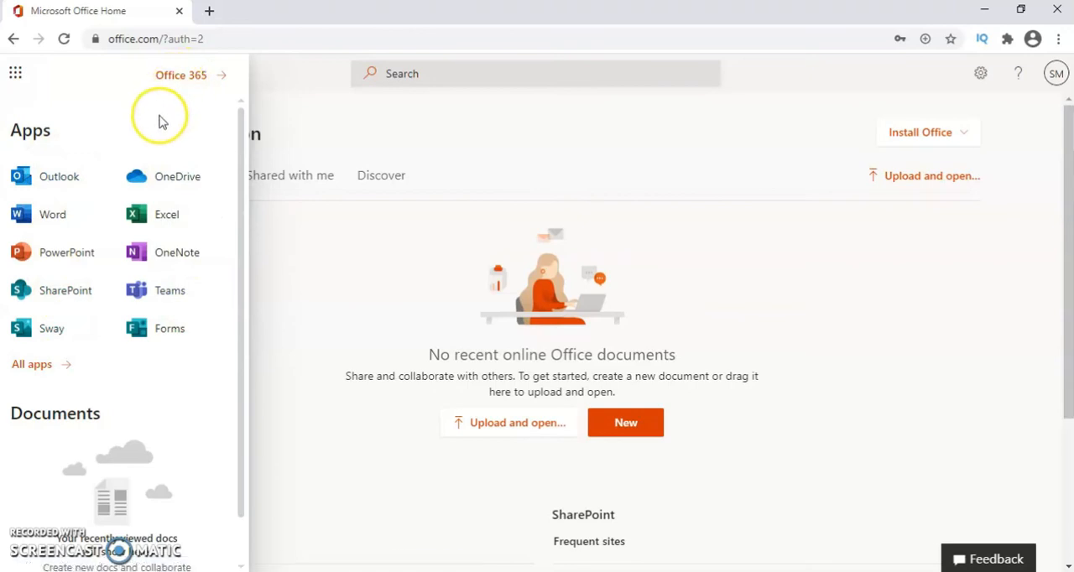
left_click(165, 294)
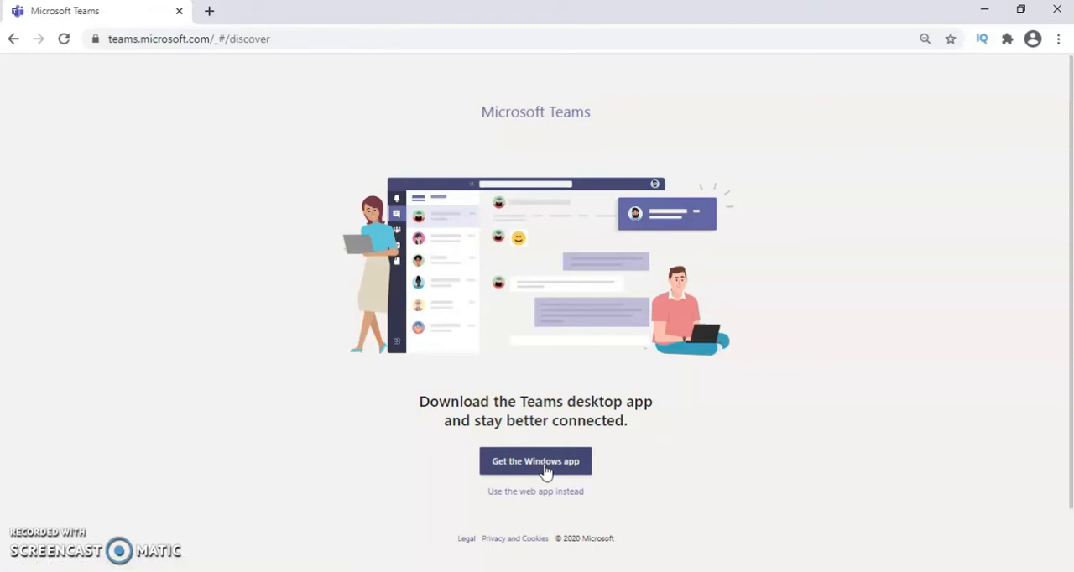
- Request the Windows version of Teams and switch to the Teams desktop app
left_click(545, 472)
left_click(207, 10)
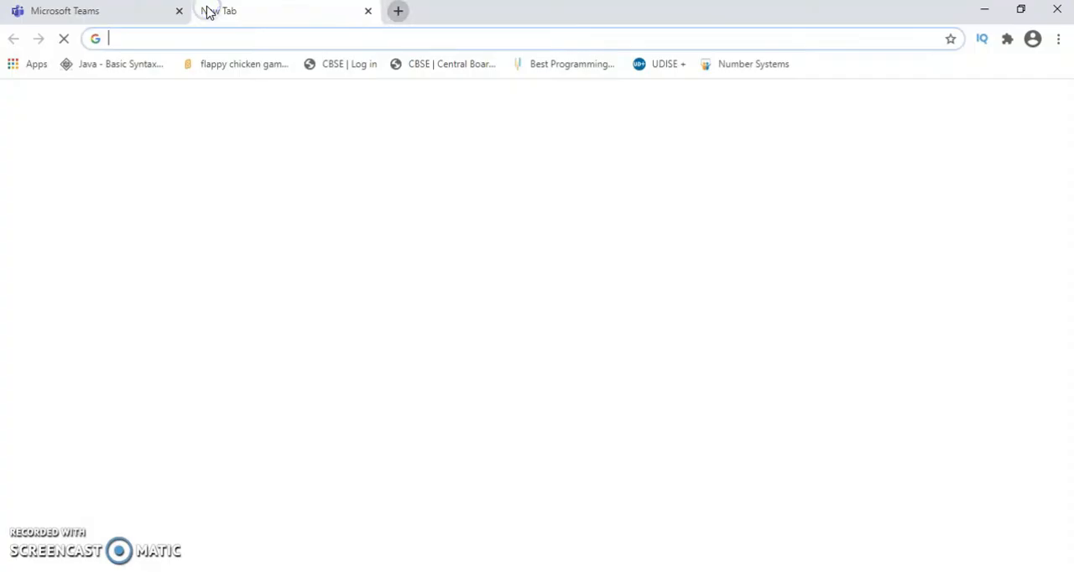
left_click(124, 15)
left_click(136, 195)
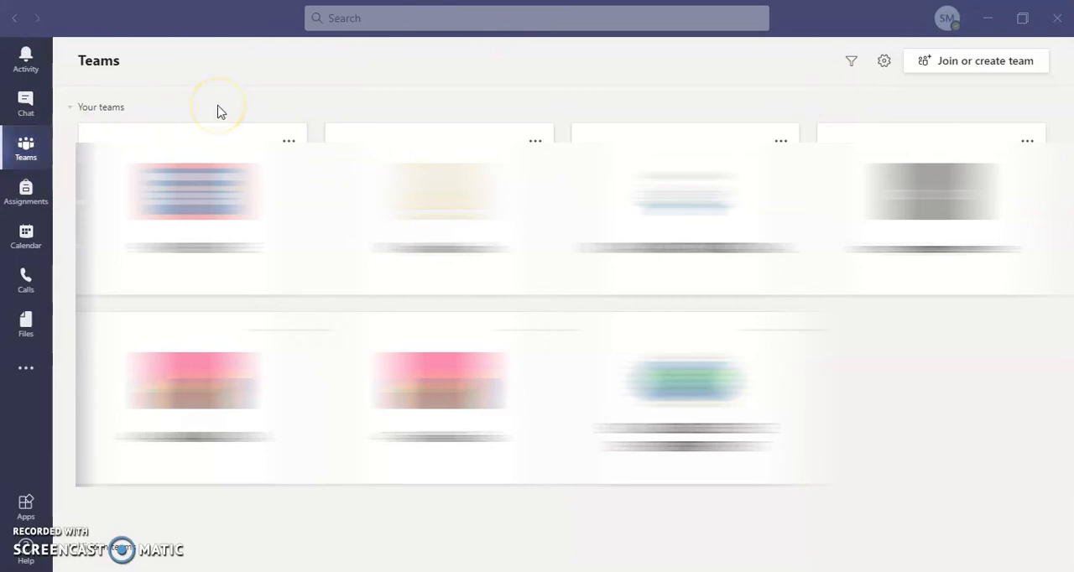
- Create a new team of type Class named XI-A, leaving the description empty
left_click(961, 69)
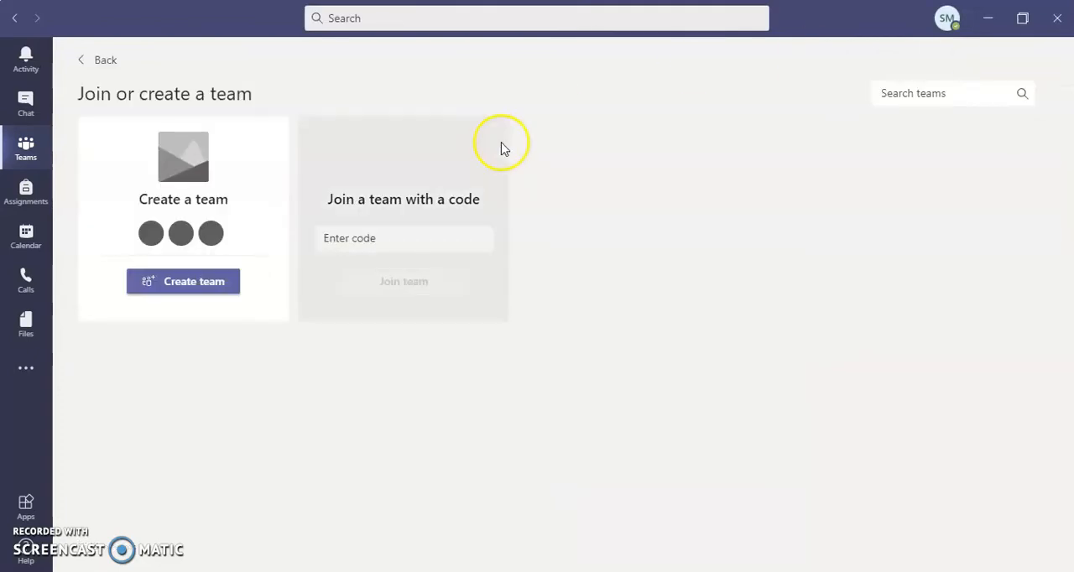
left_click(182, 290)
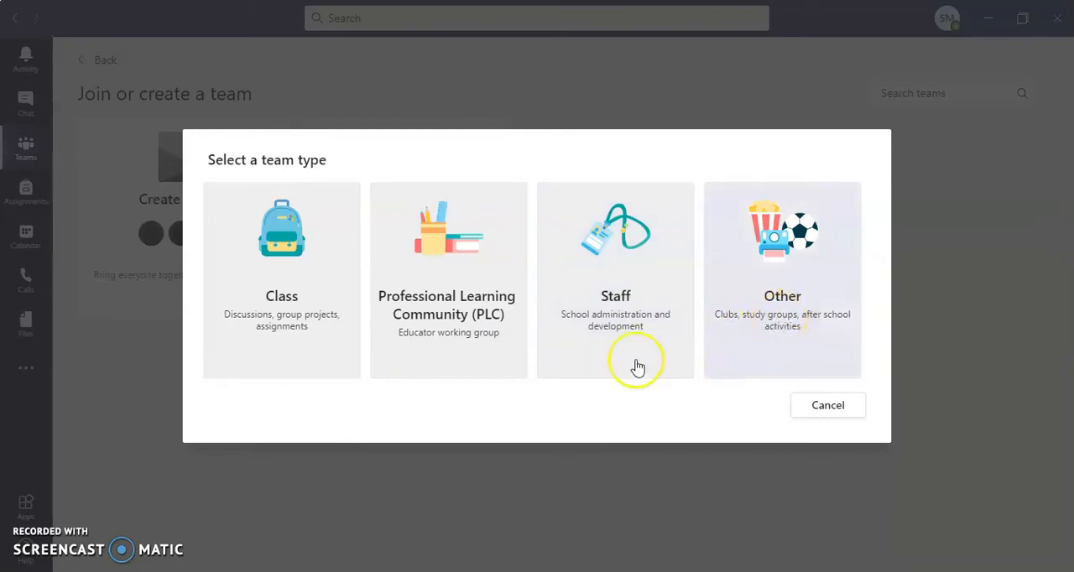
left_click(288, 324)
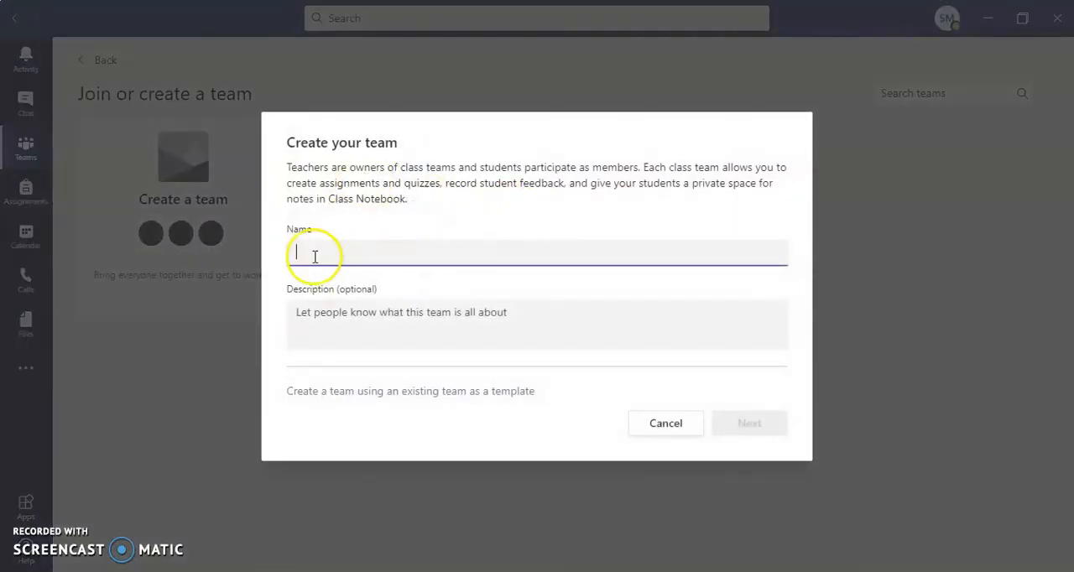
left_click(327, 250)
type("XI-A")
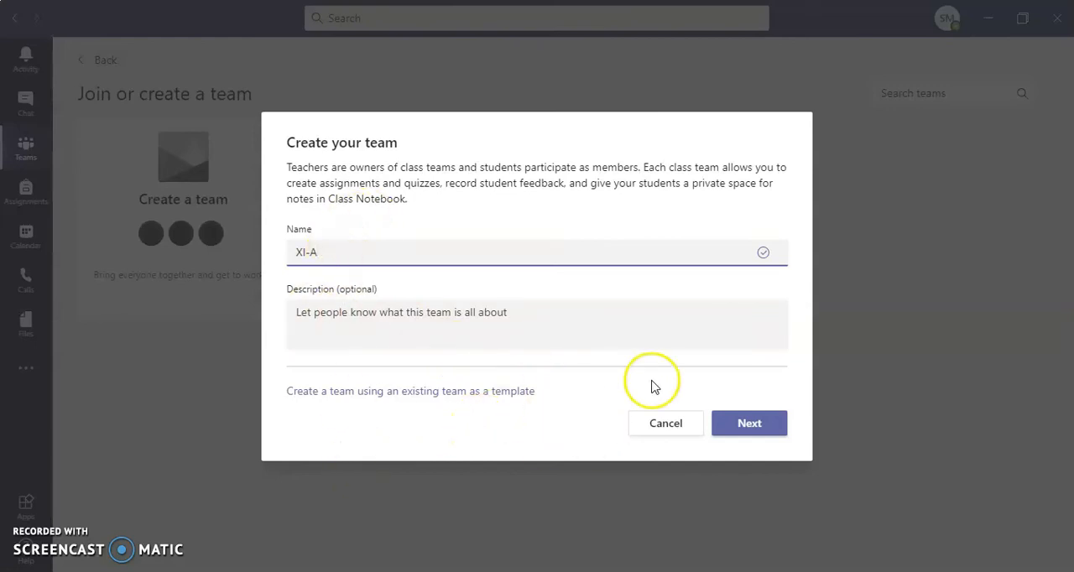
left_click(736, 436)
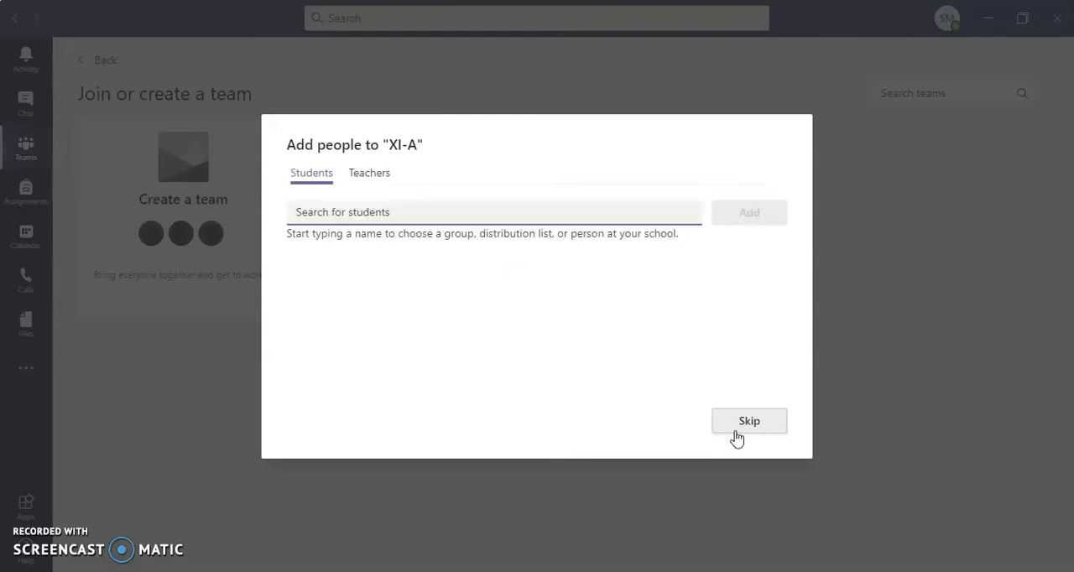
- Add Dummy Student 2 and Dummy Student1 to the XI-A team as students
left_click(333, 215)
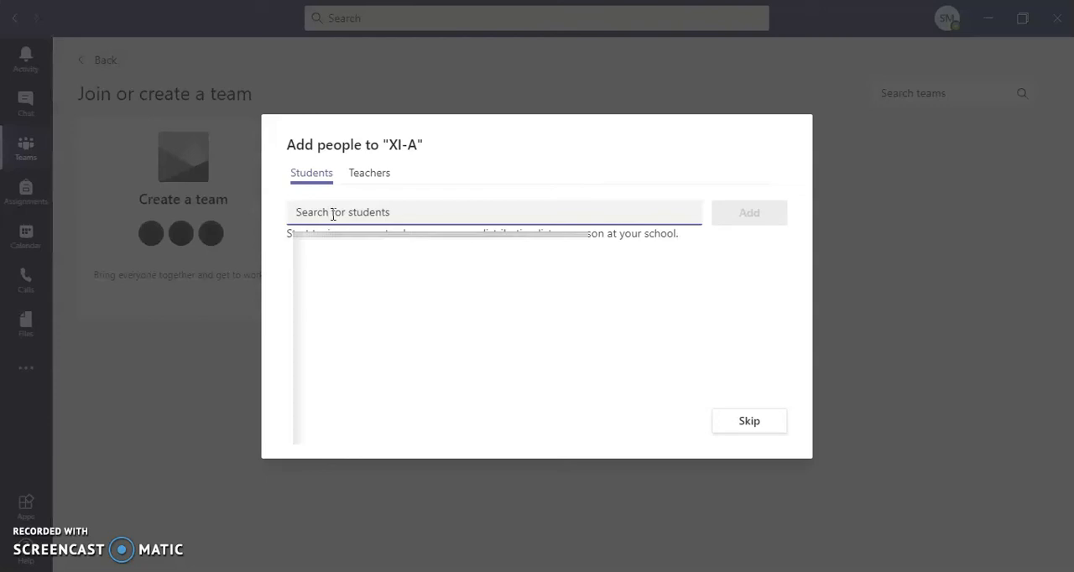
type("d")
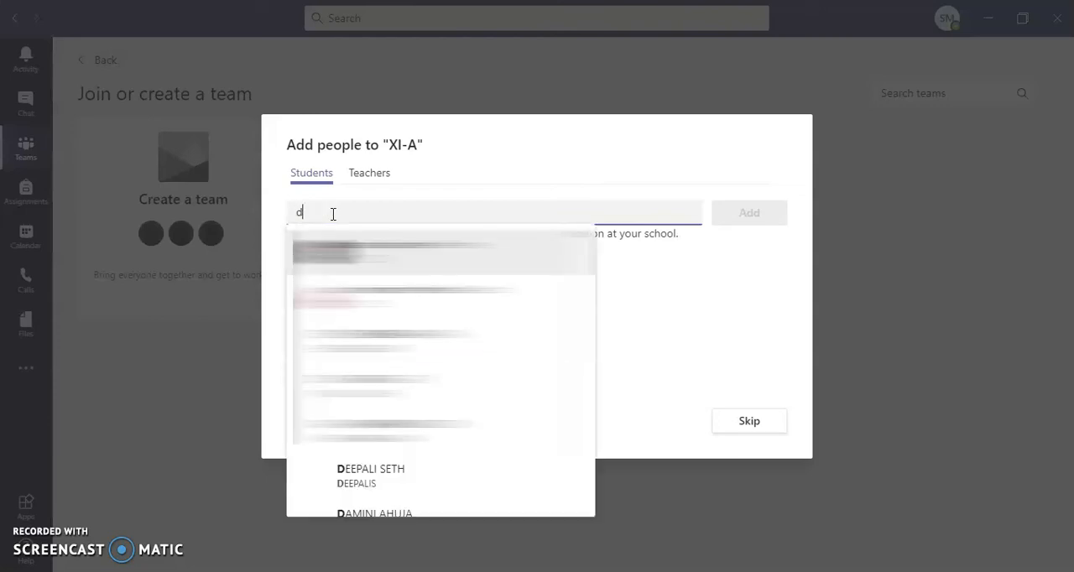
type("u")
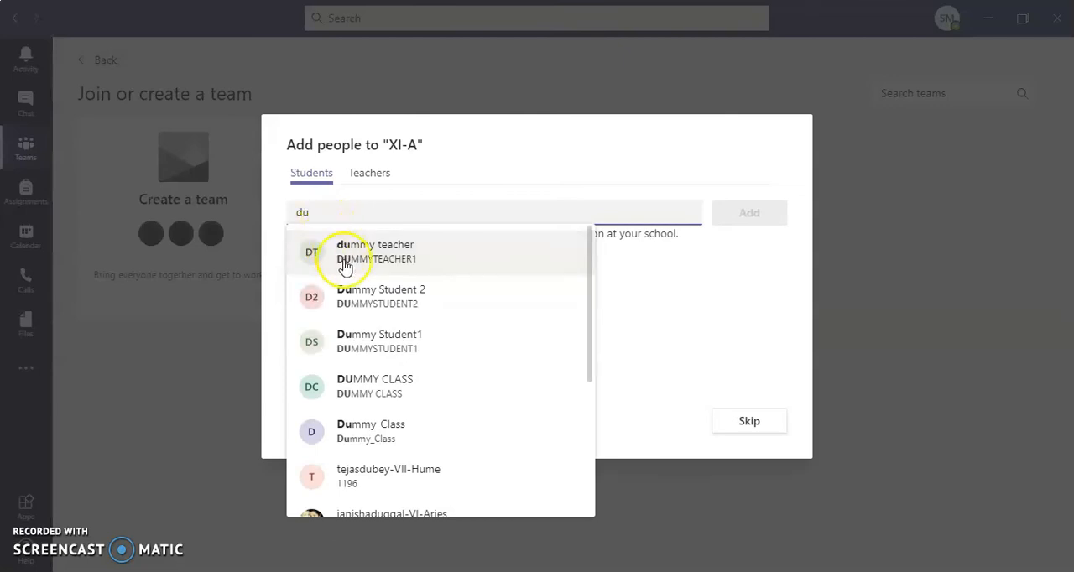
left_click(398, 305)
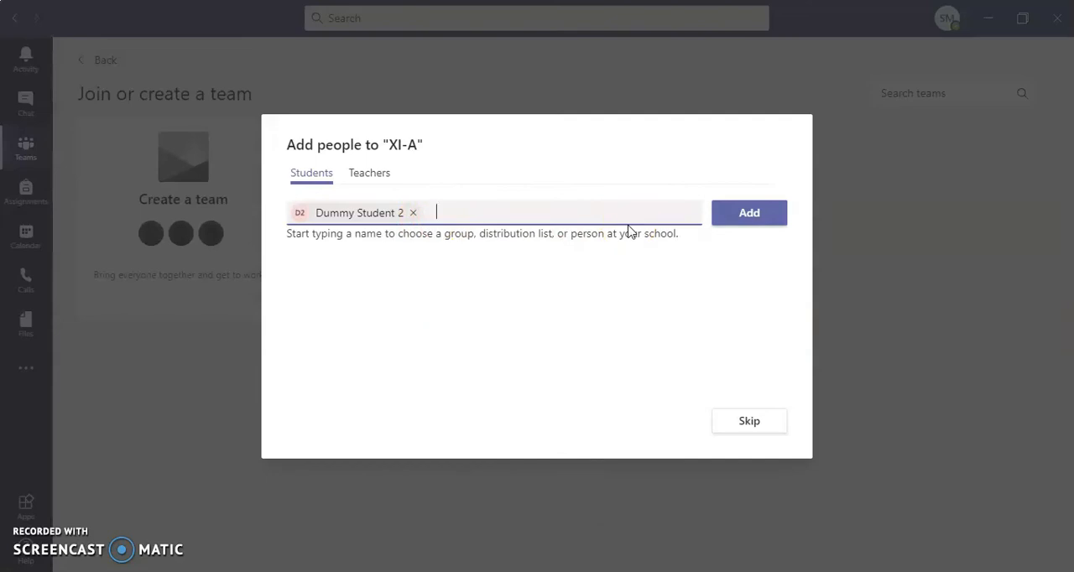
type("dum")
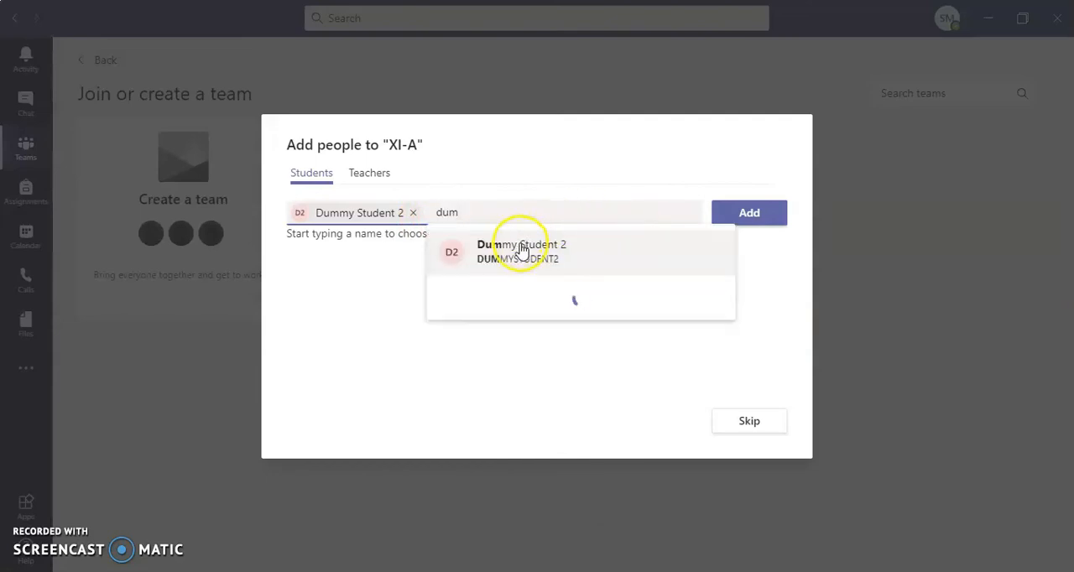
type("m")
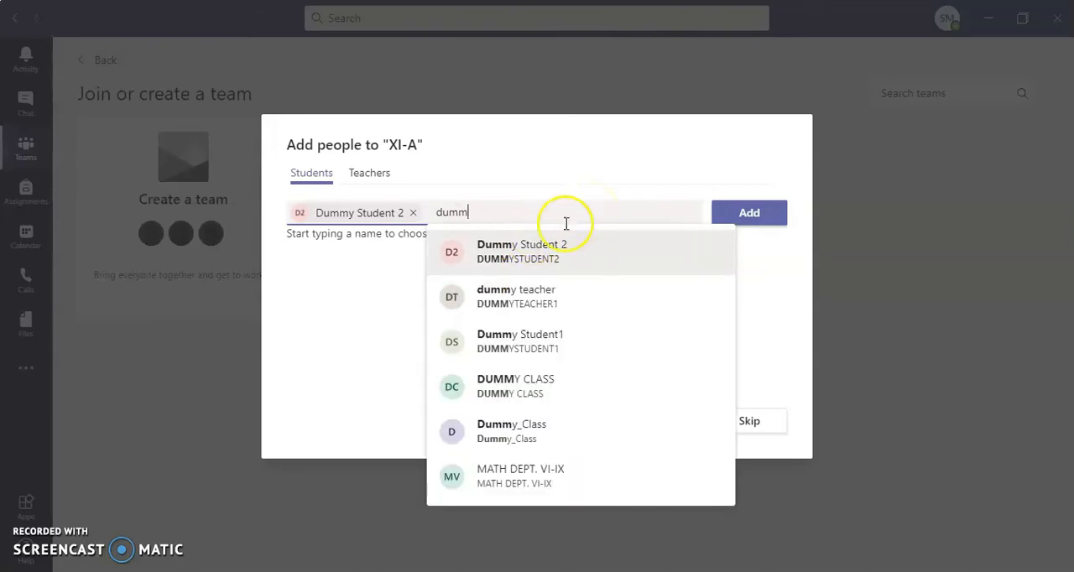
left_click(518, 344)
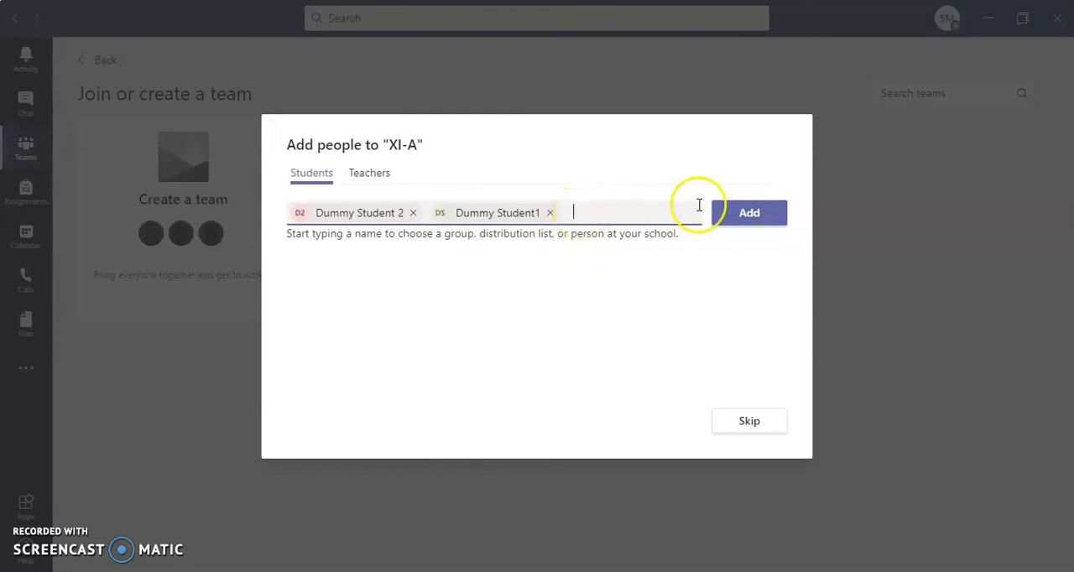
left_click(751, 223)
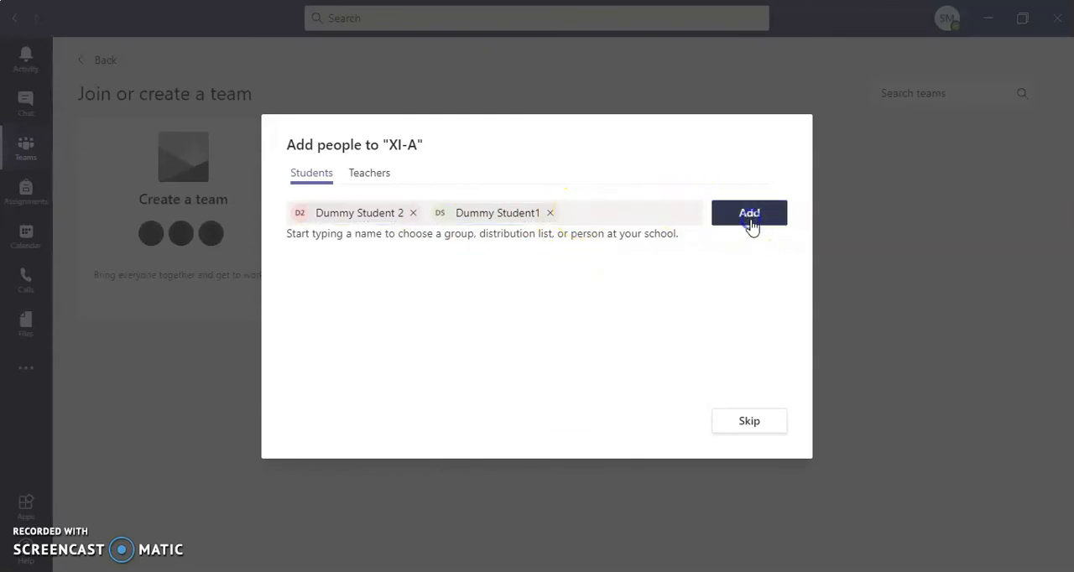
- Add dummy teacher to the XI-A team as a teacher and finish adding people
left_click(369, 181)
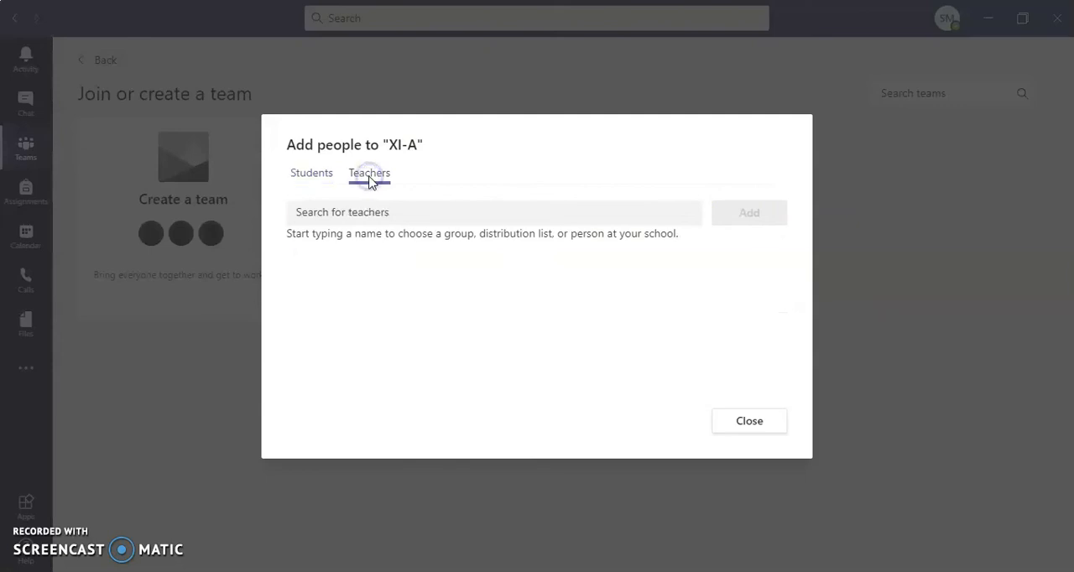
left_click(352, 190)
left_click(340, 215)
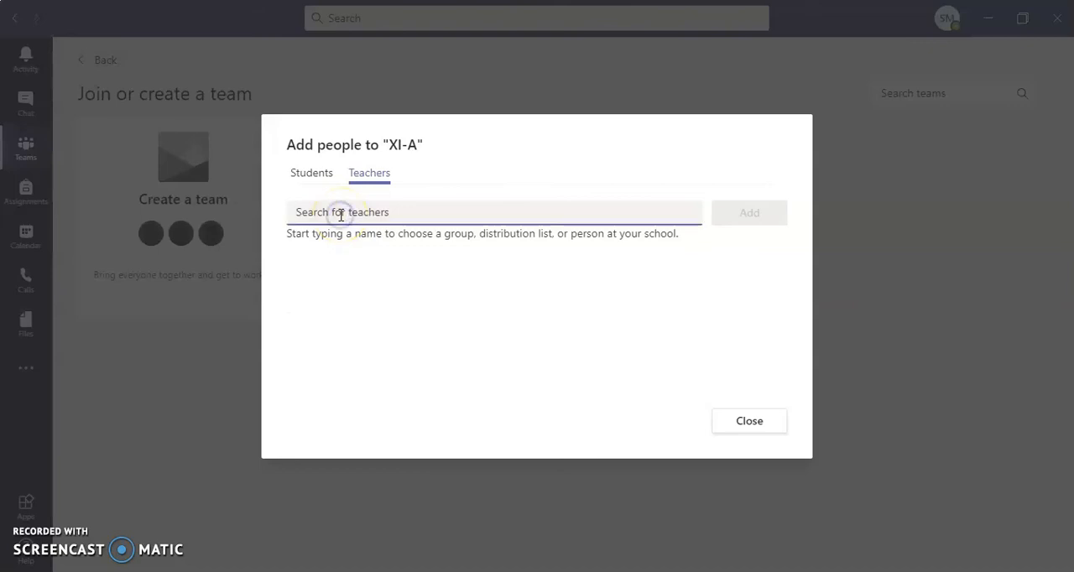
type("dumm")
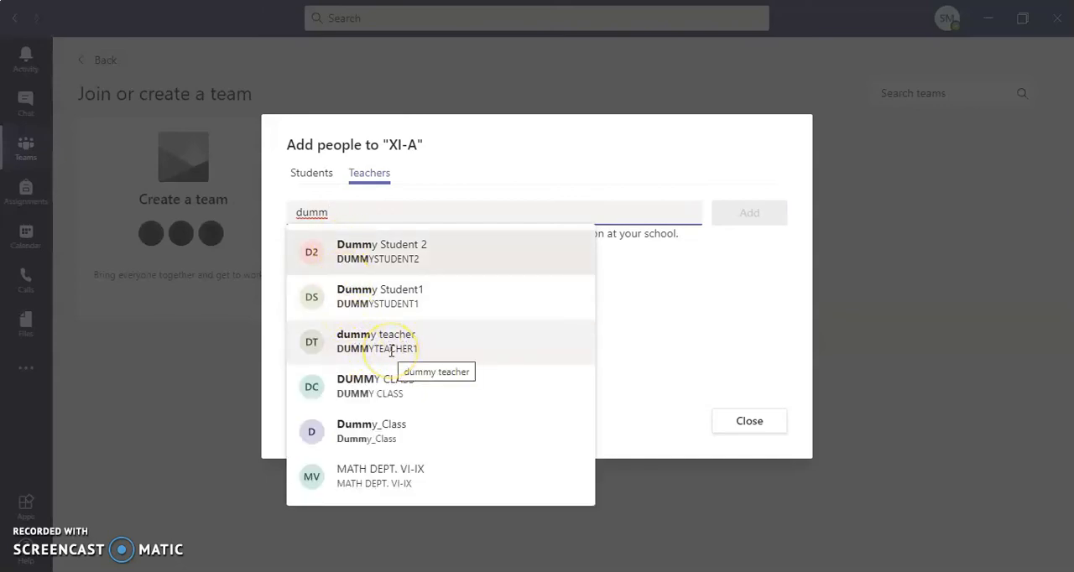
left_click(369, 346)
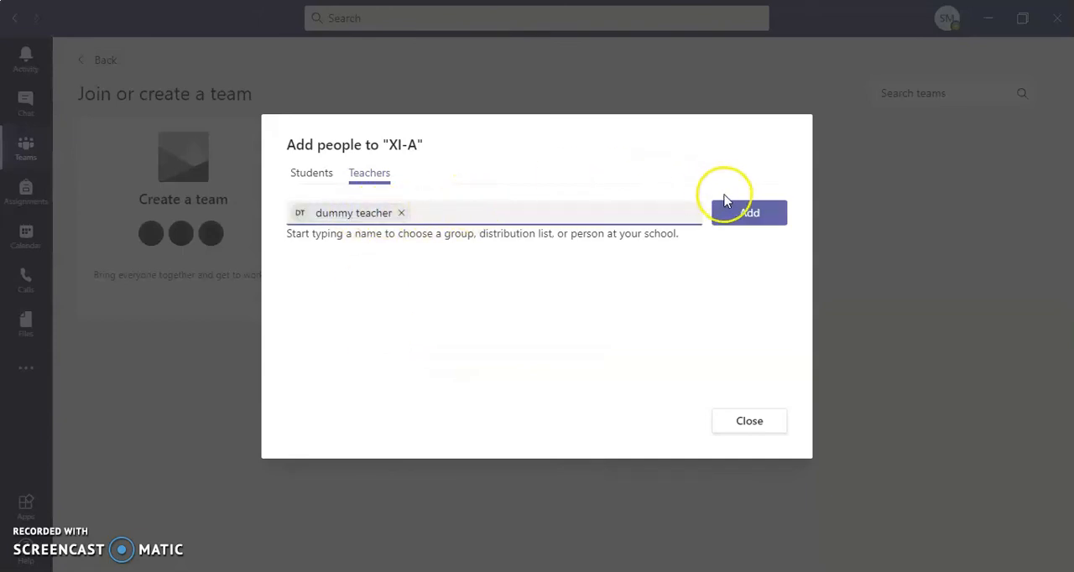
left_click(744, 215)
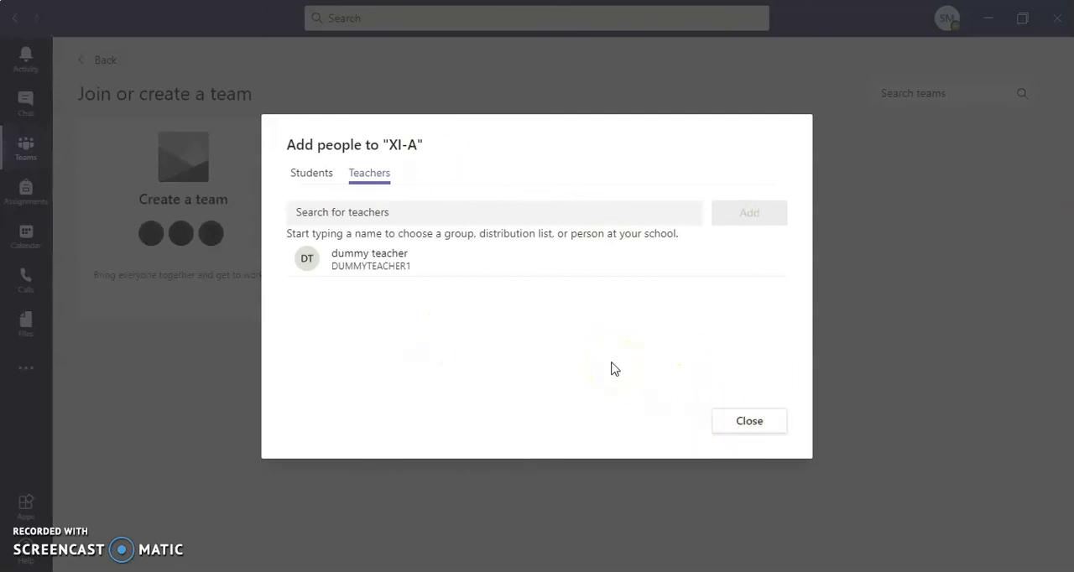
left_click(309, 174)
left_click(363, 174)
left_click(728, 422)
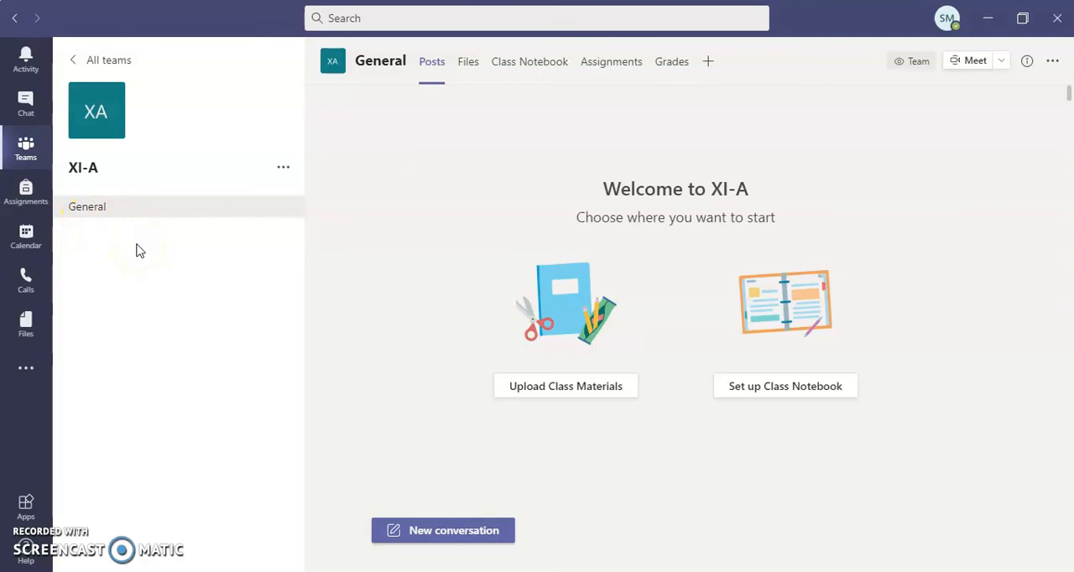
- Add a channel named English to the XI-A team with Standard privacy, accessible to everyone on the team
left_click(283, 171)
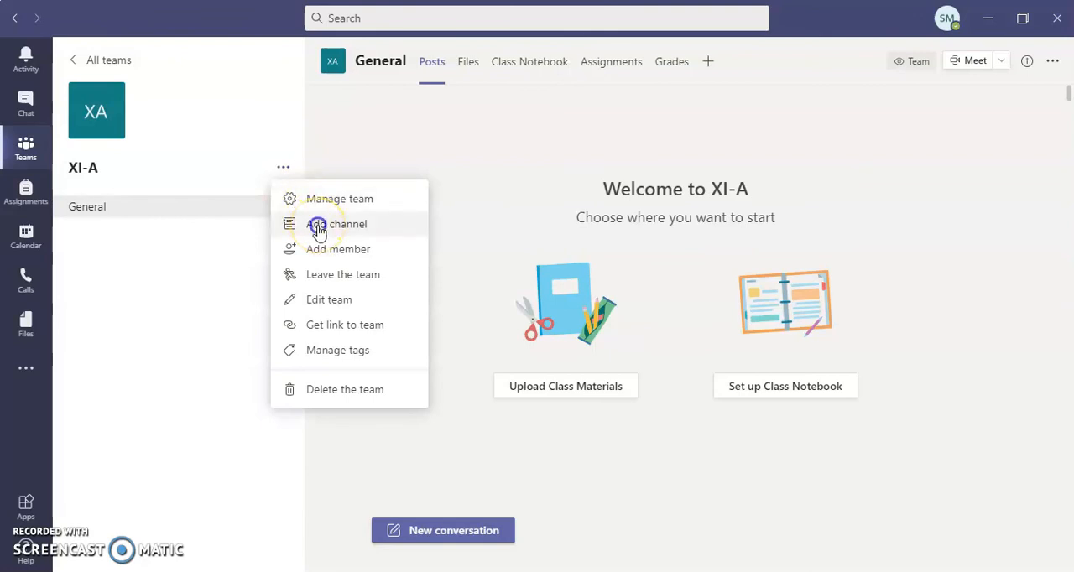
left_click(319, 232)
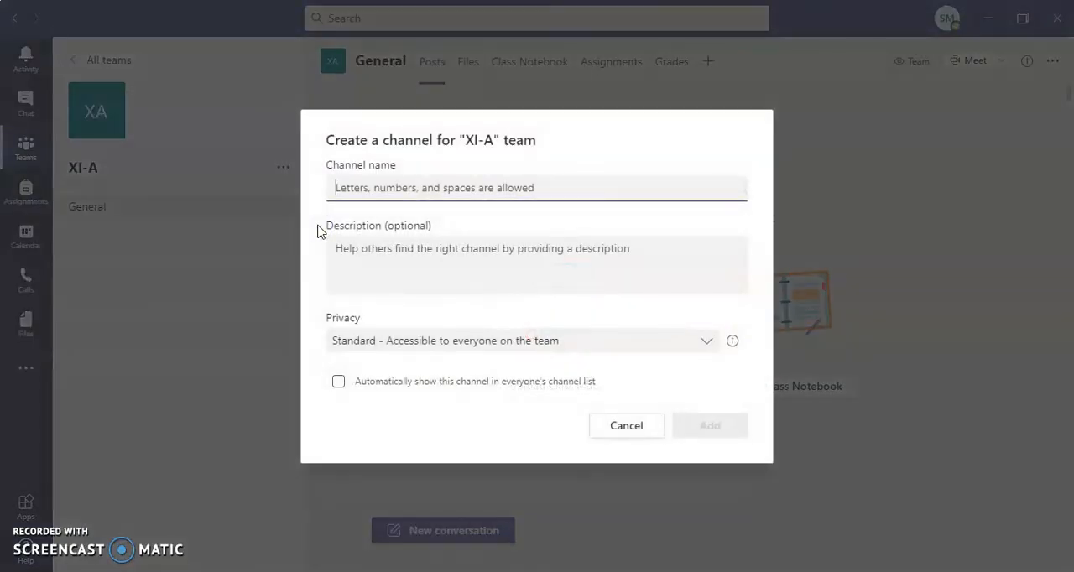
type("English")
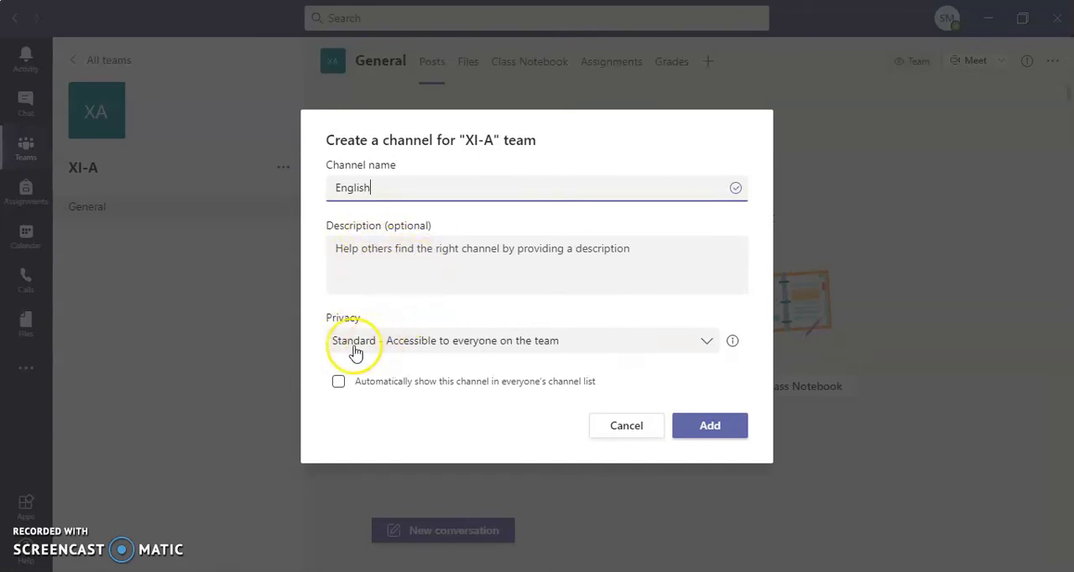
left_click(708, 346)
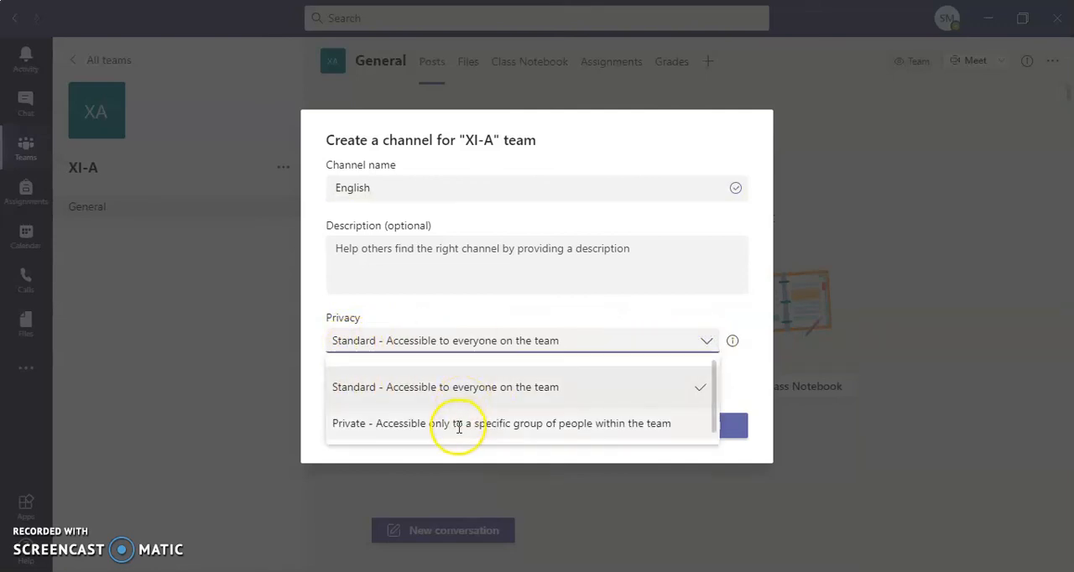
left_click(471, 391)
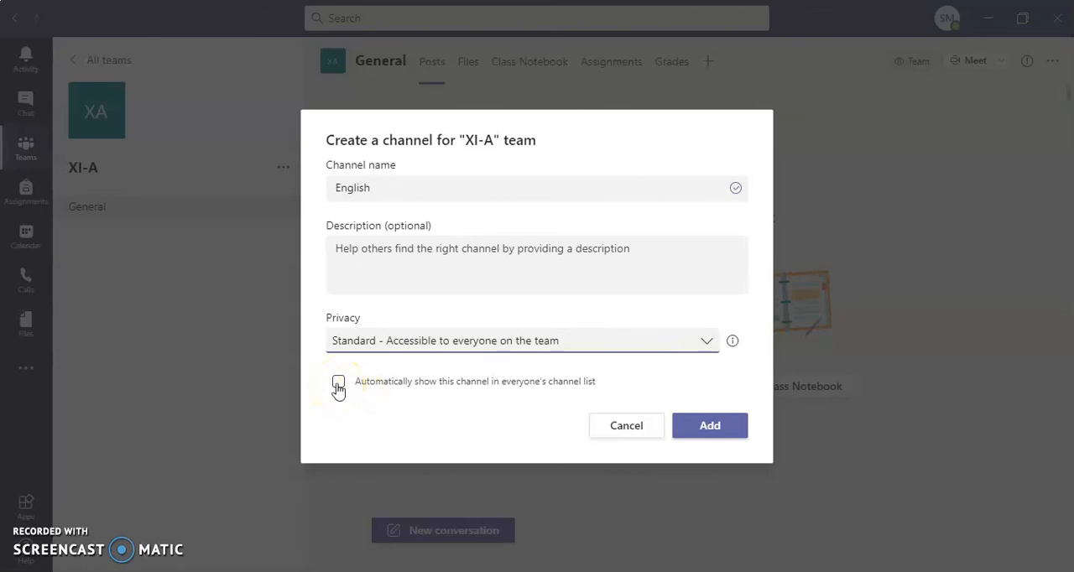
left_click(709, 427)
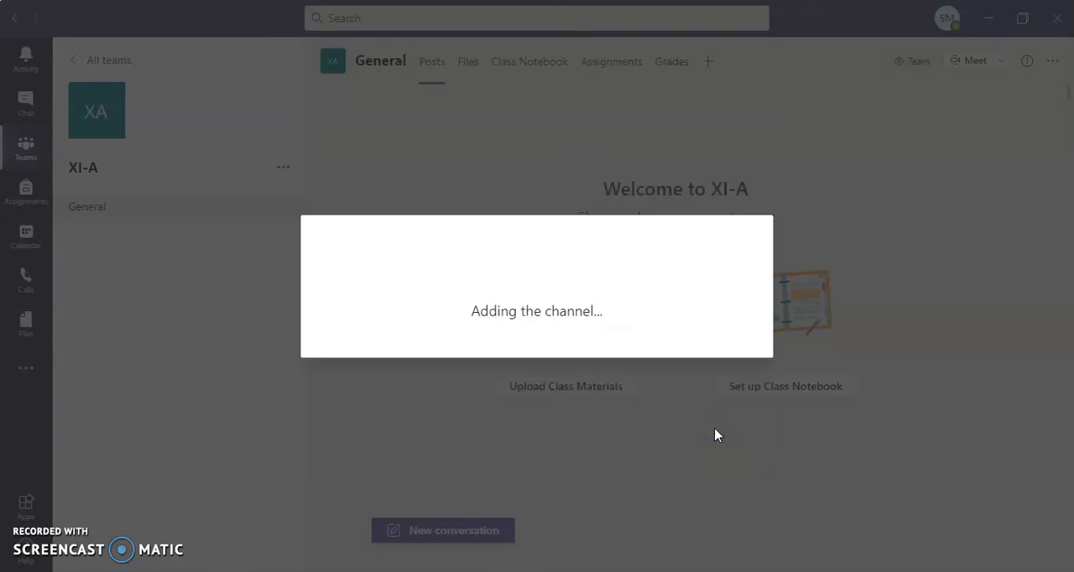